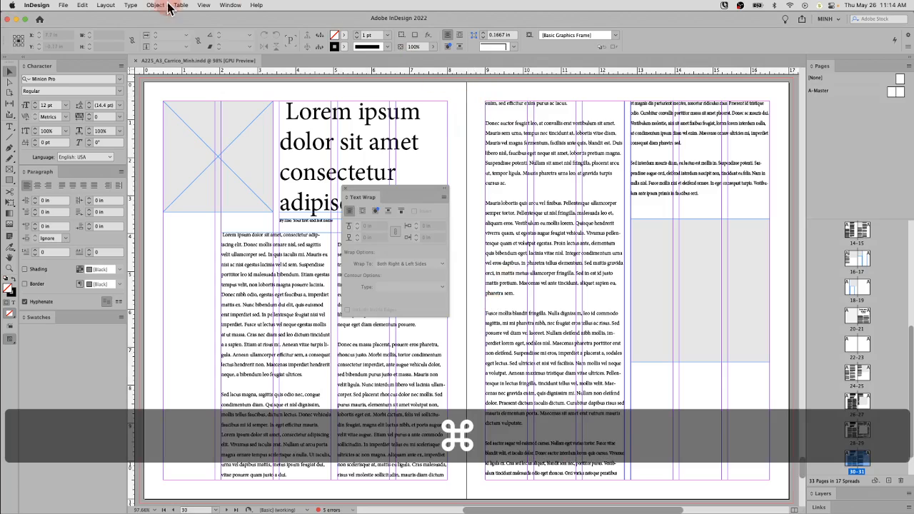
Step: Check that the Text Wrap panel is enabled and shift the floating panel slightly on the left-hand page
{"action": "left_click", "coordinate": [233, 5]}
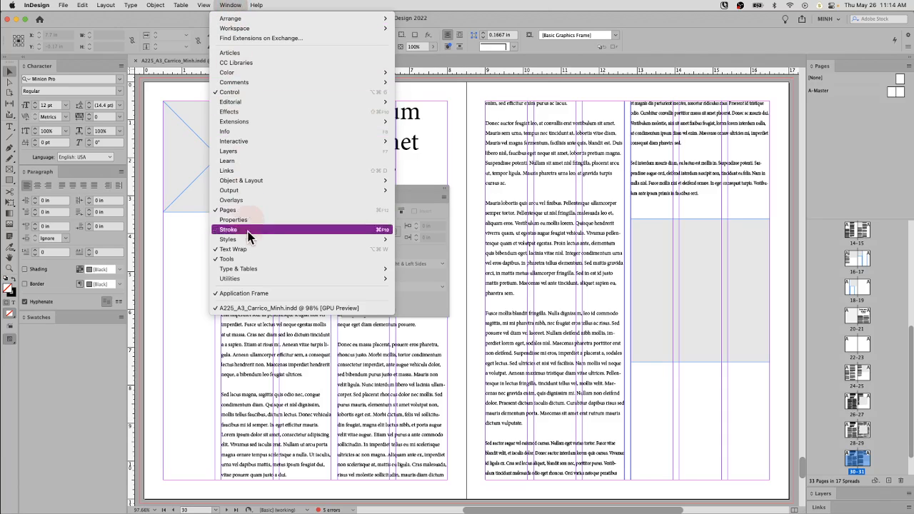
{"action": "left_click", "coordinate": [421, 189]}
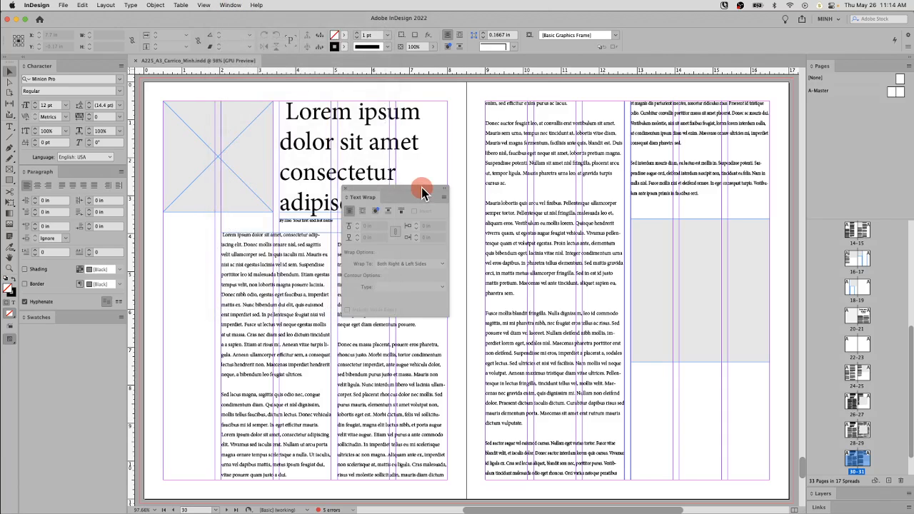
{"action": "left_click_drag", "start_coordinate": [421, 187], "coordinate": [386, 203]}
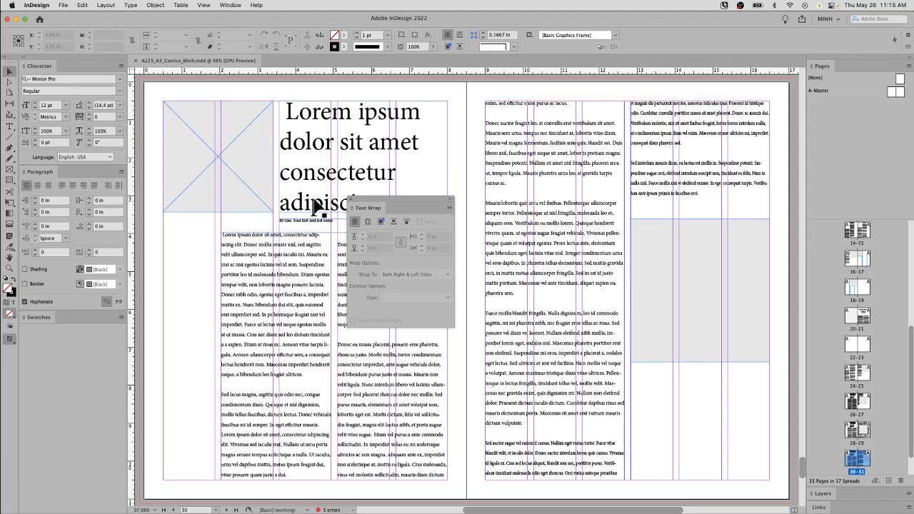
Step: Move the empty grey frame from the right-hand page's second text column onto its first column, at about X 10.83 in, Y 5.61 in
{"action": "left_click", "coordinate": [10, 71]}
{"action": "left_click", "coordinate": [636, 322]}
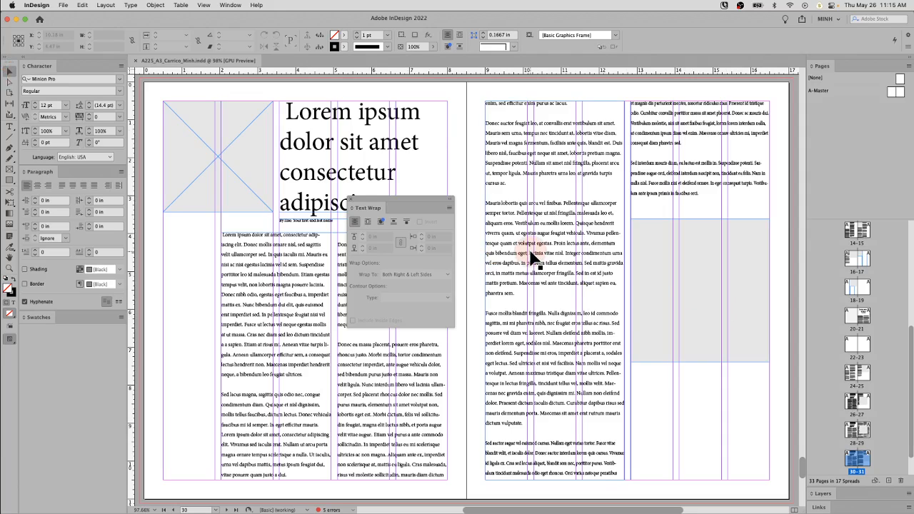
{"action": "left_click", "coordinate": [681, 274], "text": "super"}
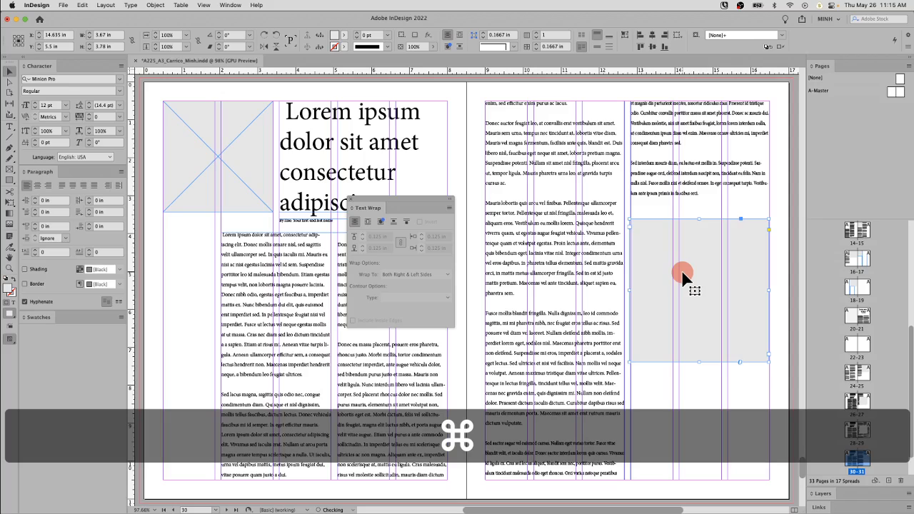
{"action": "left_click_drag", "start_coordinate": [682, 275], "coordinate": [538, 277]}
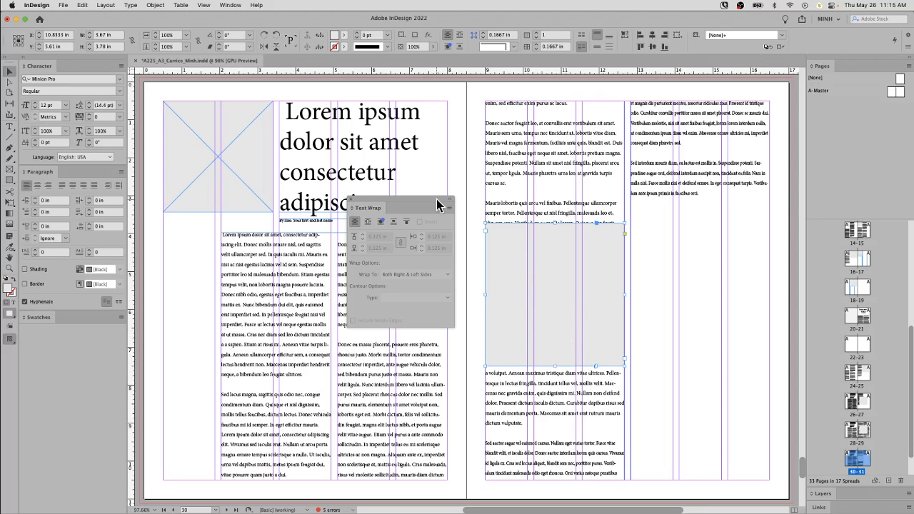
Step: Apply Wrap around bounding box to the grey frame and move it across the spine to about X 9.835 in
{"action": "left_click_drag", "start_coordinate": [431, 208], "coordinate": [434, 190]}
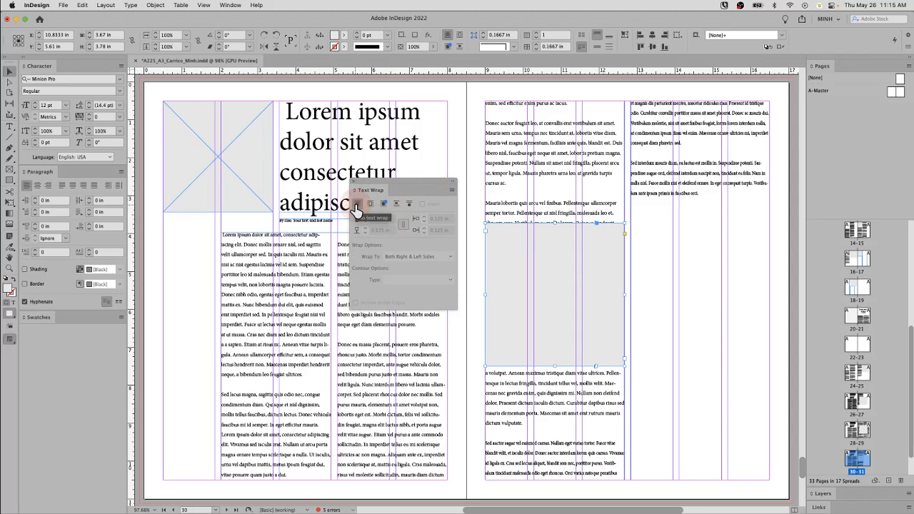
{"action": "left_click", "coordinate": [356, 206]}
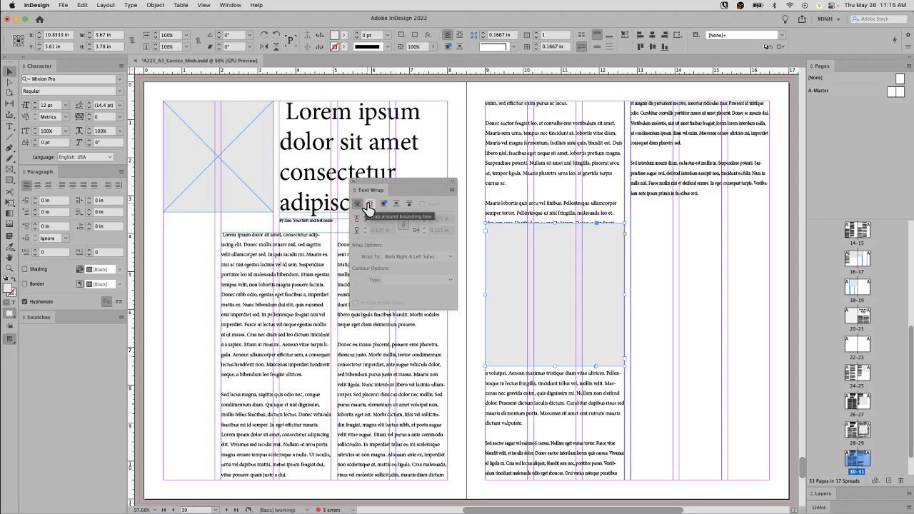
{"action": "left_click", "coordinate": [560, 270], "text": "super"}
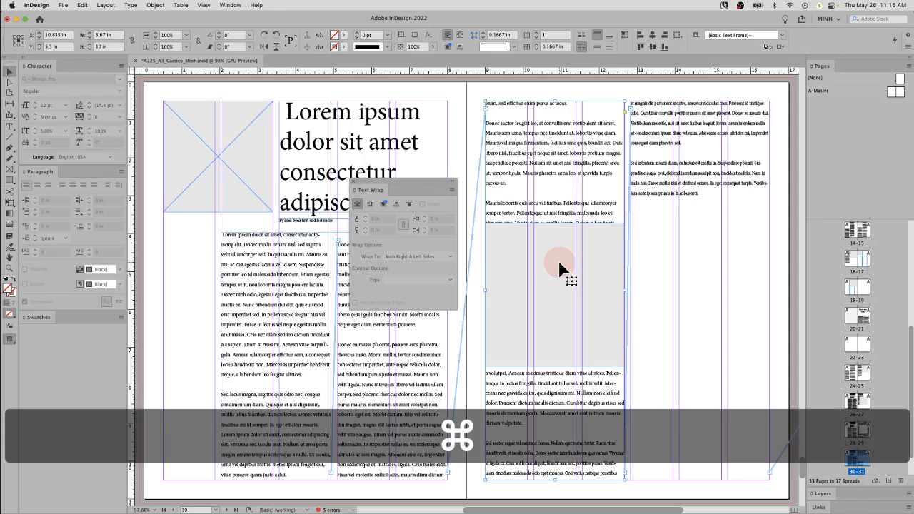
{"action": "left_click", "coordinate": [561, 270], "text": "super"}
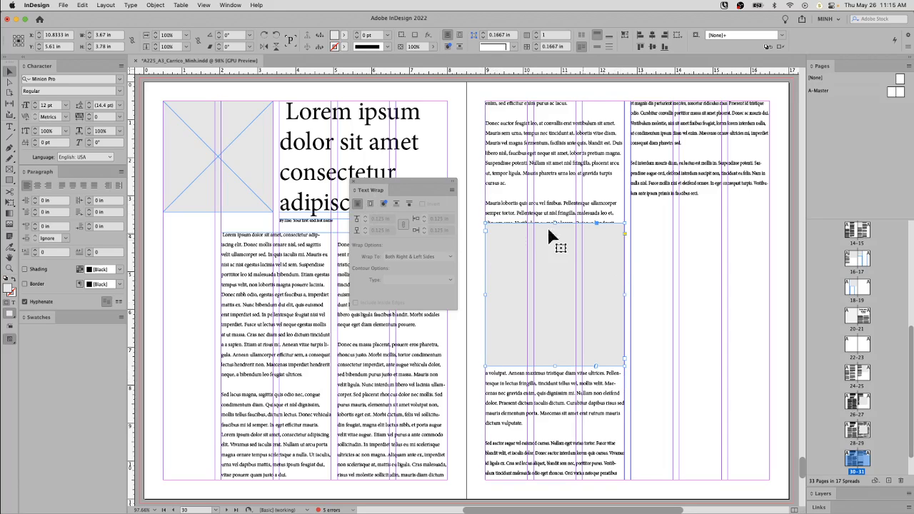
{"action": "left_click", "coordinate": [370, 204]}
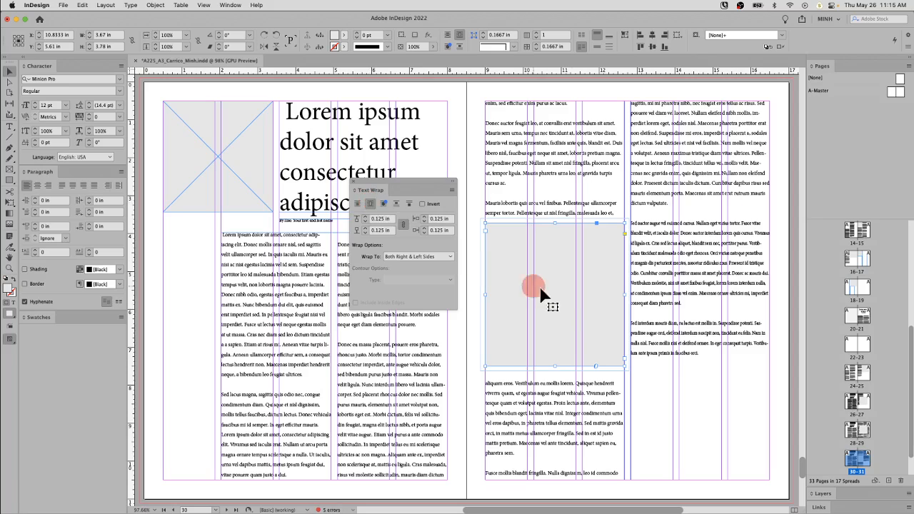
{"action": "left_click_drag", "start_coordinate": [579, 300], "coordinate": [539, 302]}
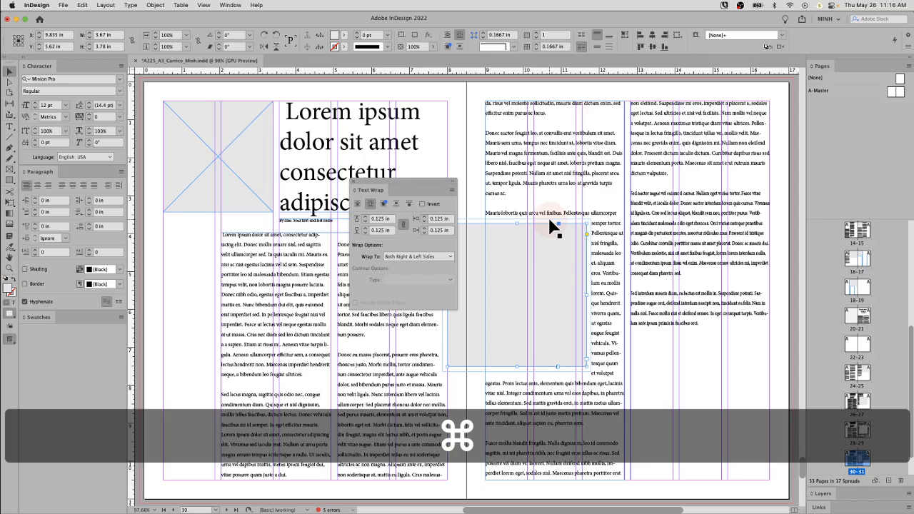
Step: Try text wrap offsets of 0.25 in on all sides of the grey frame and undo the change
{"action": "scroll", "coordinate": [554, 271], "scroll_direction": "left", "scroll_amount": 2}
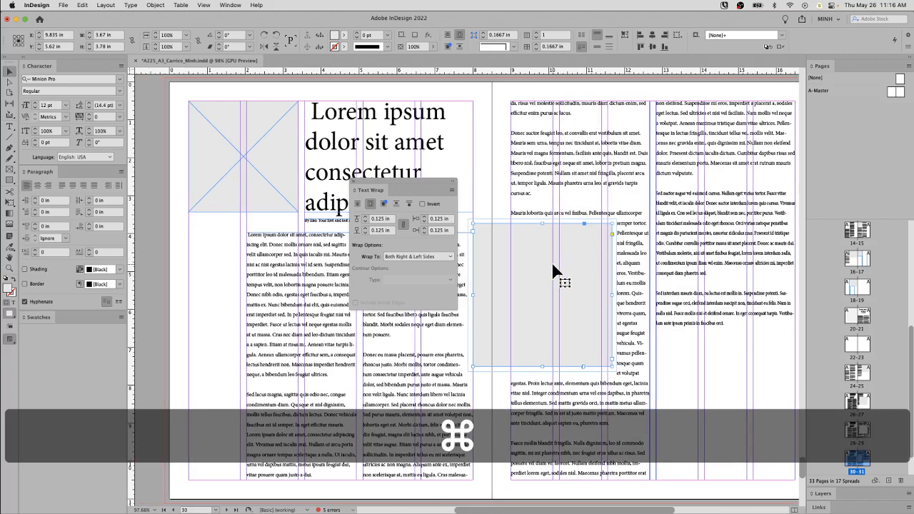
{"action": "key", "text": "super+space"}
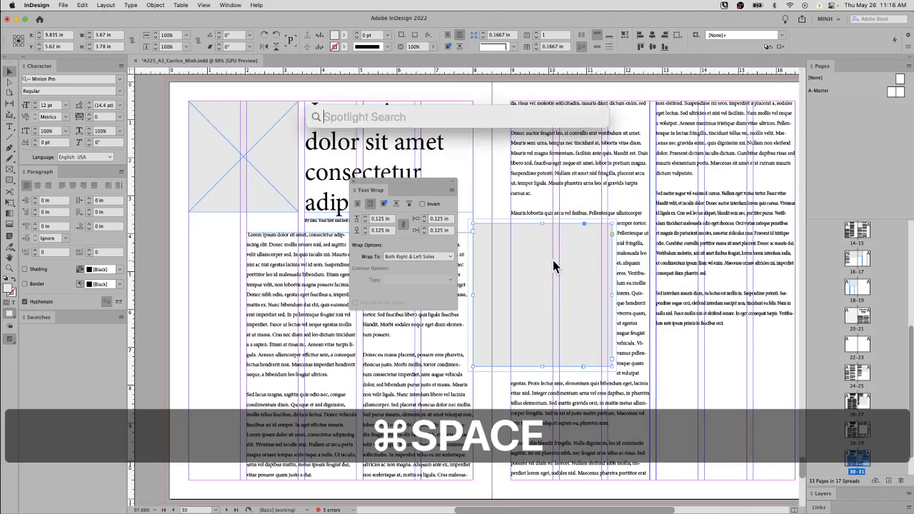
{"action": "left_click", "coordinate": [555, 255]}
{"action": "left_click", "coordinate": [516, 276]}
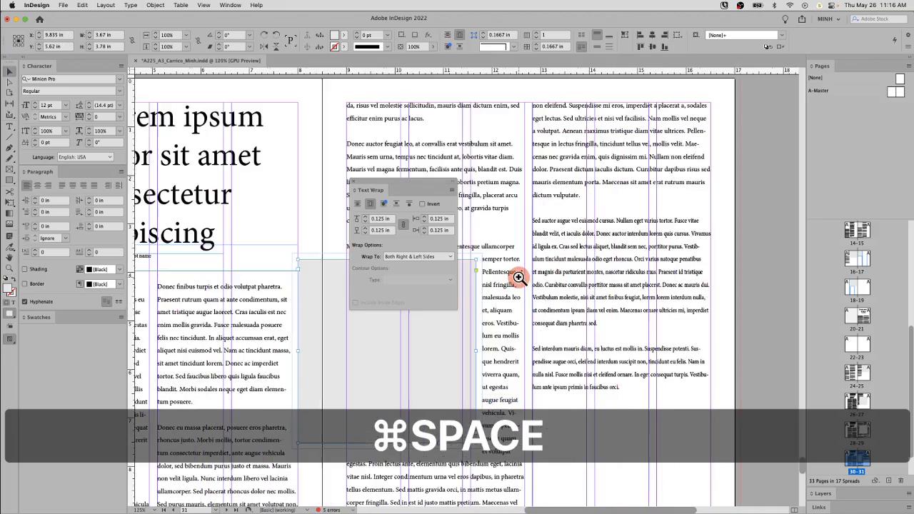
{"action": "left_click", "coordinate": [458, 310]}
{"action": "left_click_drag", "start_coordinate": [496, 300], "coordinate": [641, 279]}
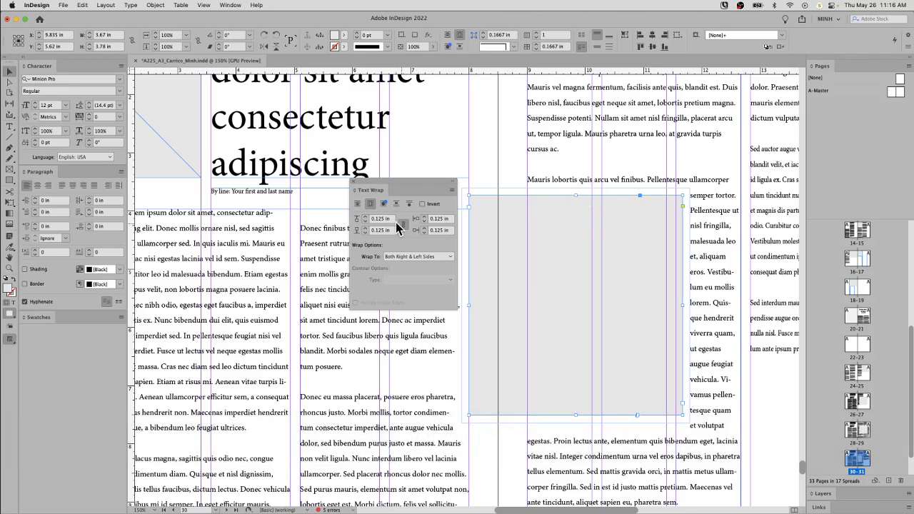
{"action": "left_click", "coordinate": [367, 219]}
{"action": "type", "text": ".25"}
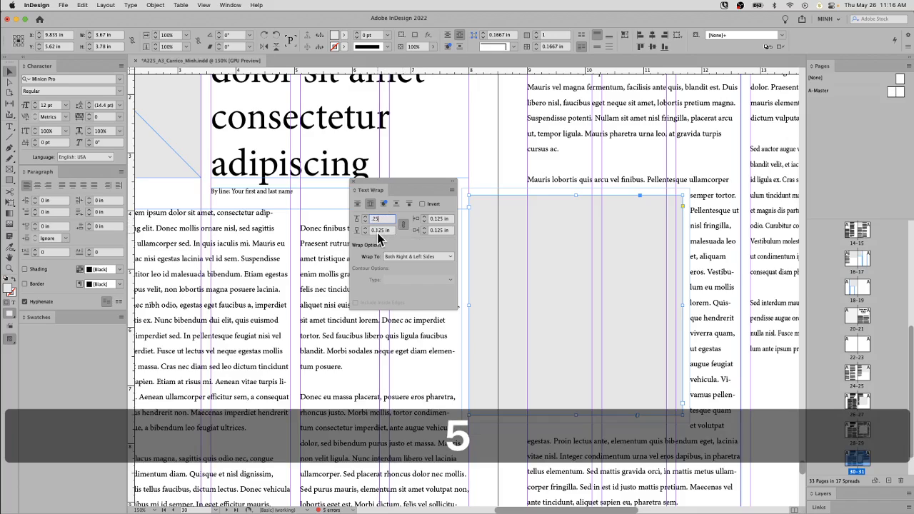
{"action": "key", "text": "Tab"}
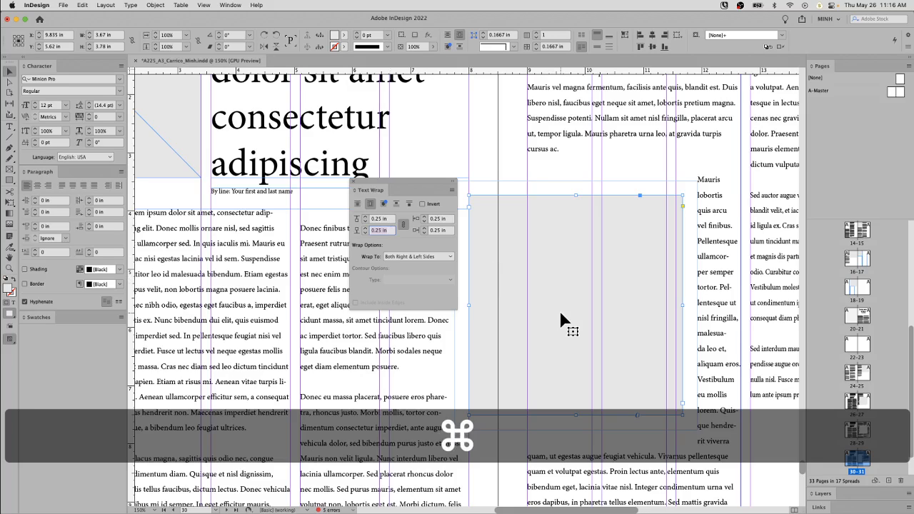
{"action": "key", "text": "super+z"}
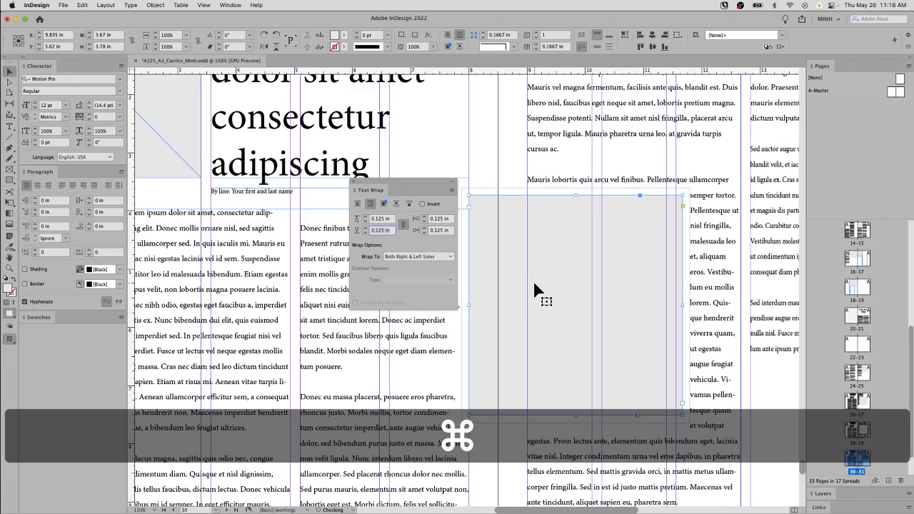
Step: Try the grey frame across the gap between the right-hand page's two text columns and return it to the first column
{"action": "key", "text": "super+minus"}
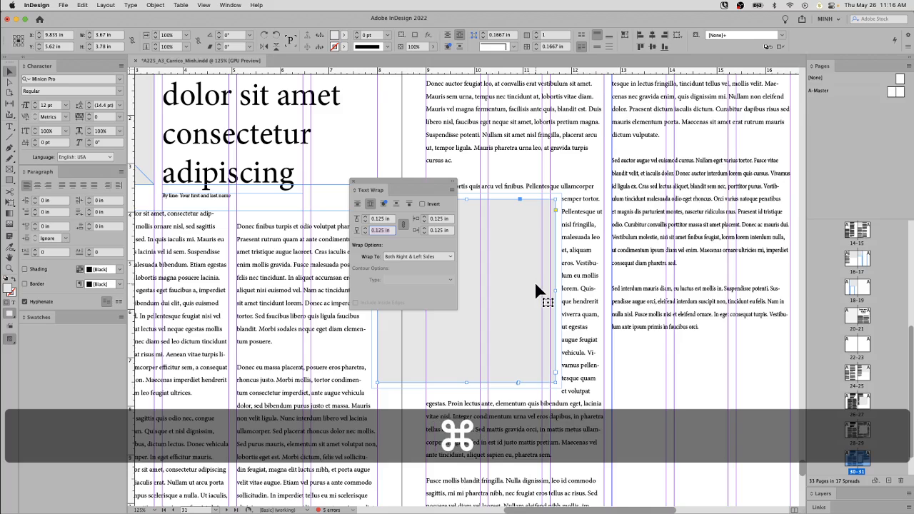
{"action": "left_click_drag", "start_coordinate": [430, 184], "coordinate": [260, 163]}
{"action": "left_click_drag", "start_coordinate": [505, 306], "coordinate": [611, 261]}
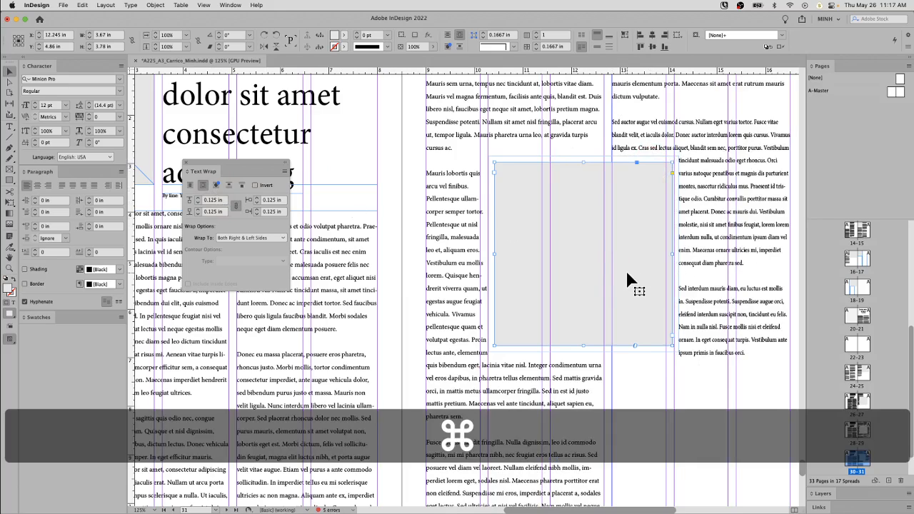
{"action": "left_click_drag", "start_coordinate": [628, 280], "coordinate": [561, 292]}
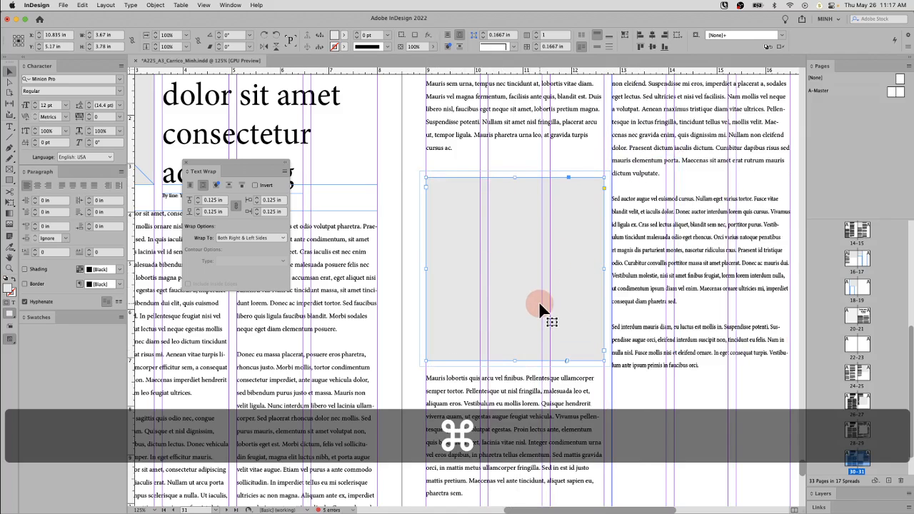
Step: Move the grey frame so it straddles both text columns of the right-hand page, at about X 12.75 in, Y 4.985 in
{"action": "scroll", "coordinate": [539, 285], "scroll_direction": "down", "scroll_amount": 1}
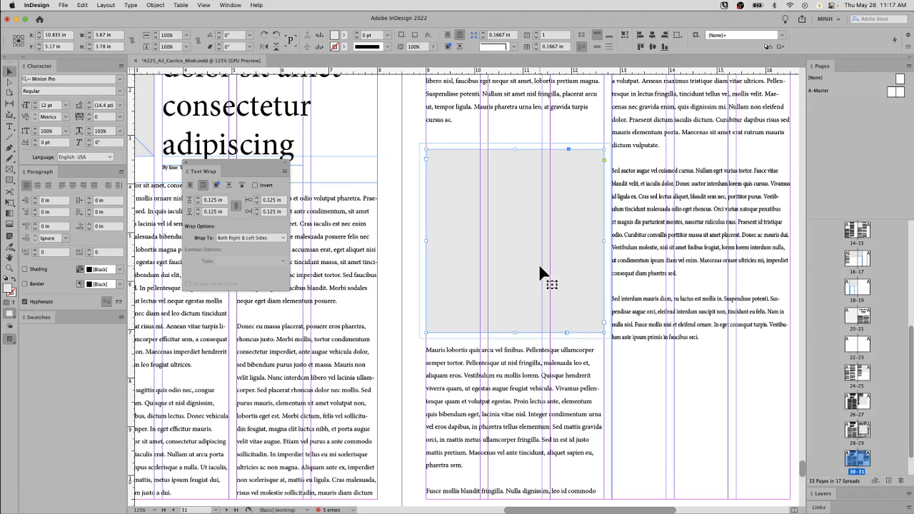
{"action": "key", "text": "super+minus"}
{"action": "key", "text": "super+minus"}
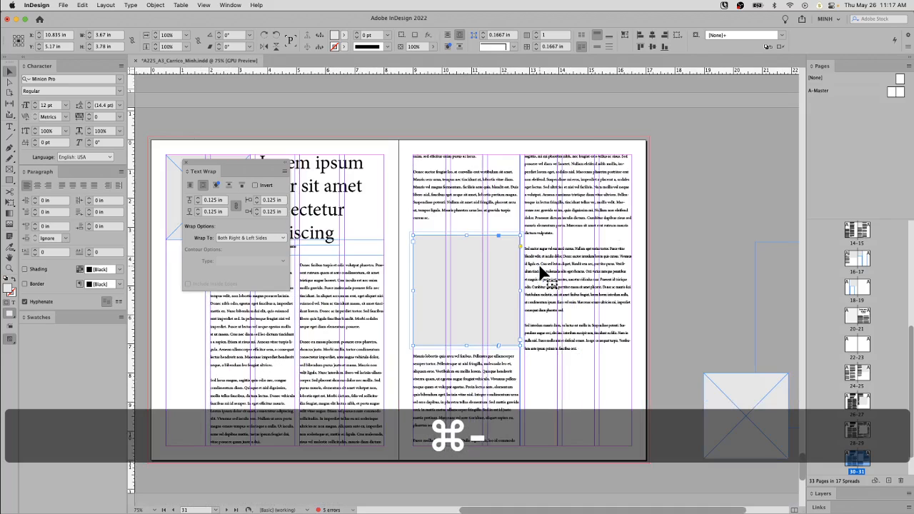
{"action": "left_click_drag", "start_coordinate": [504, 292], "coordinate": [535, 285]}
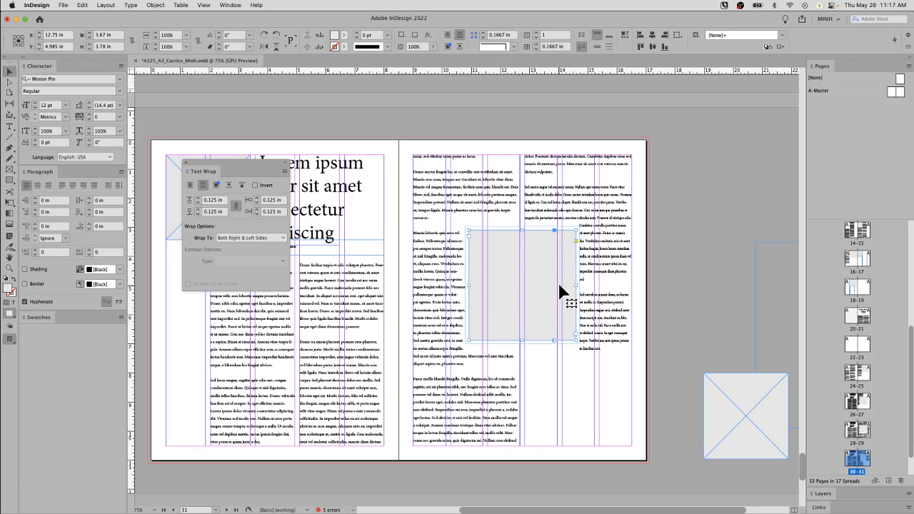
{"action": "left_click_drag", "start_coordinate": [560, 285], "coordinate": [570, 313]}
{"action": "key", "text": "super+z"}
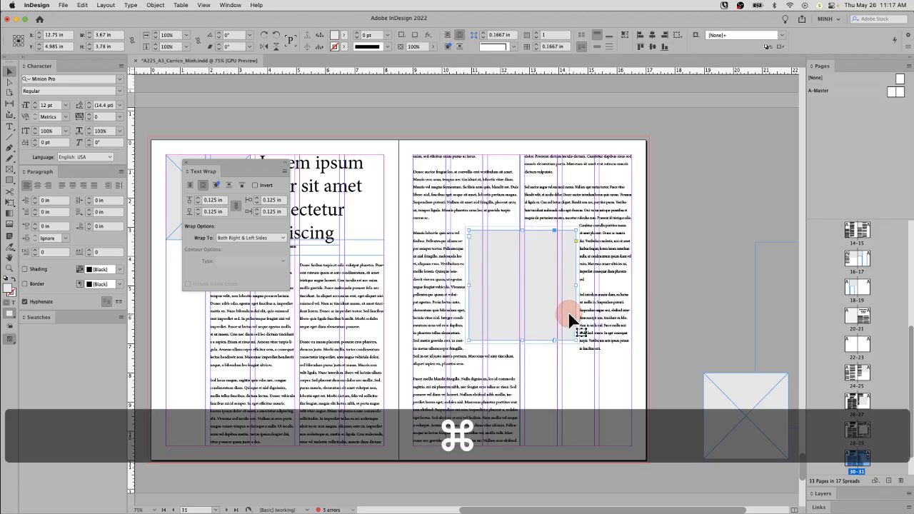
{"action": "key", "text": "space"}
{"action": "left_click_drag", "start_coordinate": [407, 250], "coordinate": [476, 265]}
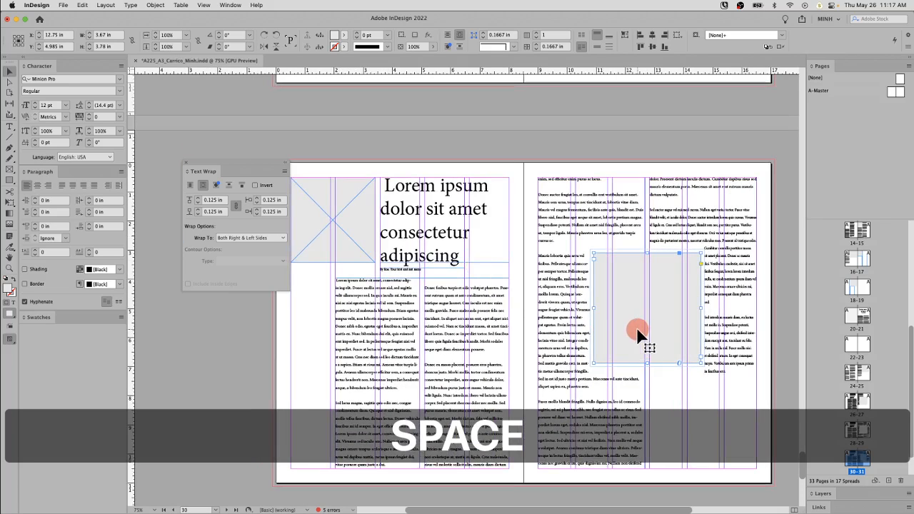
{"action": "left_click", "coordinate": [353, 234], "text": "super"}
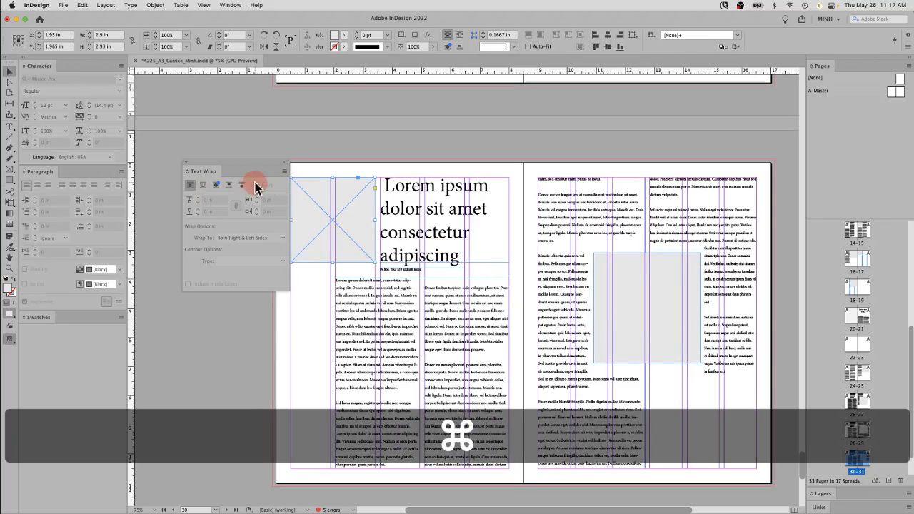
{"action": "left_click", "coordinate": [583, 169], "text": "super"}
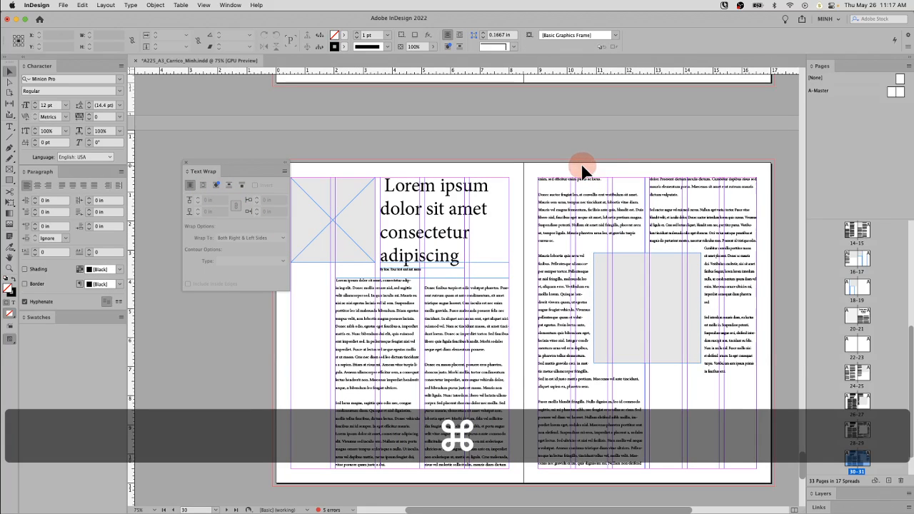